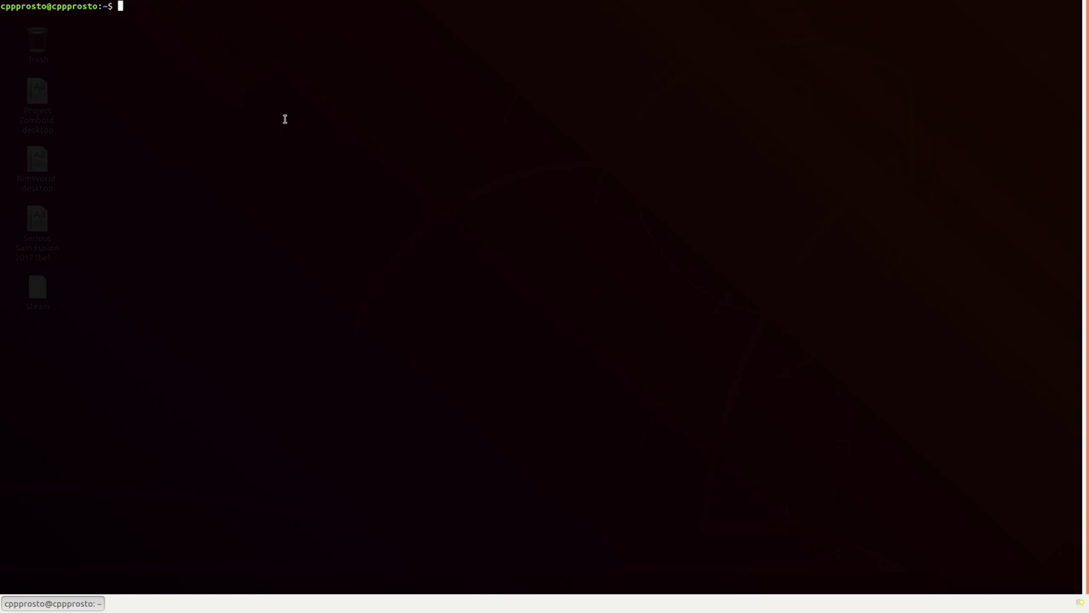
Display the snap usage overview, and install the cncra snap with sudo, authenticating with the account password.
text(snap)
key(Return)
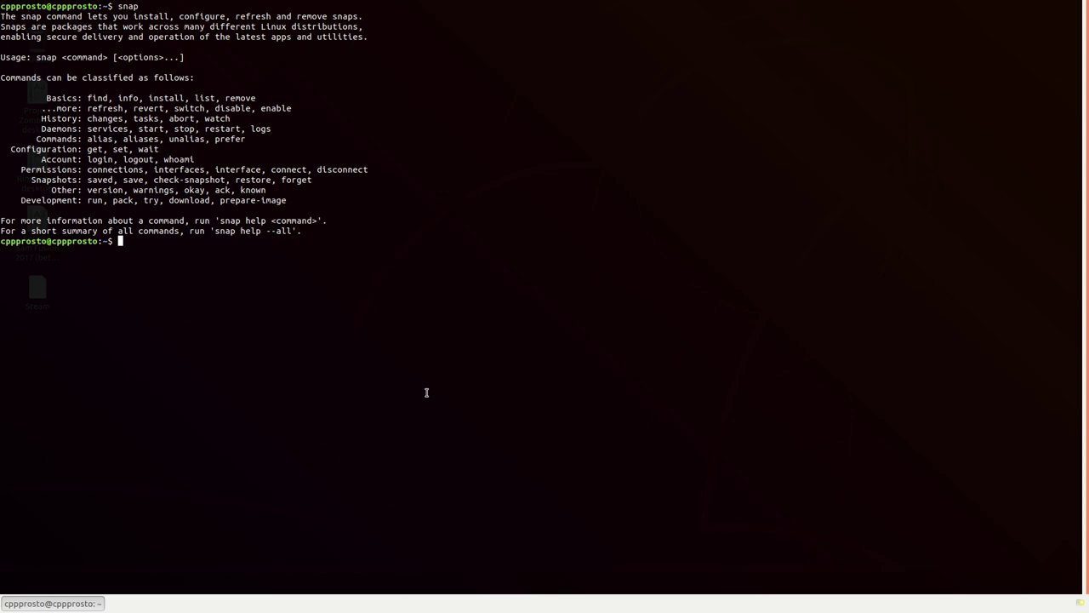
text(sudo snap install cncra)
key(Return)
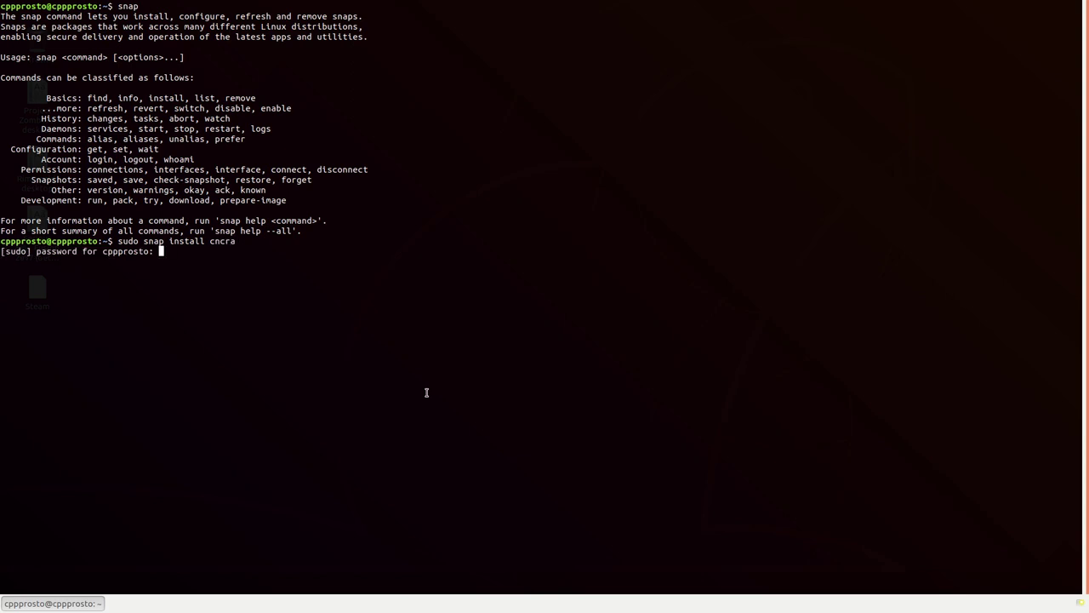
key(Return)
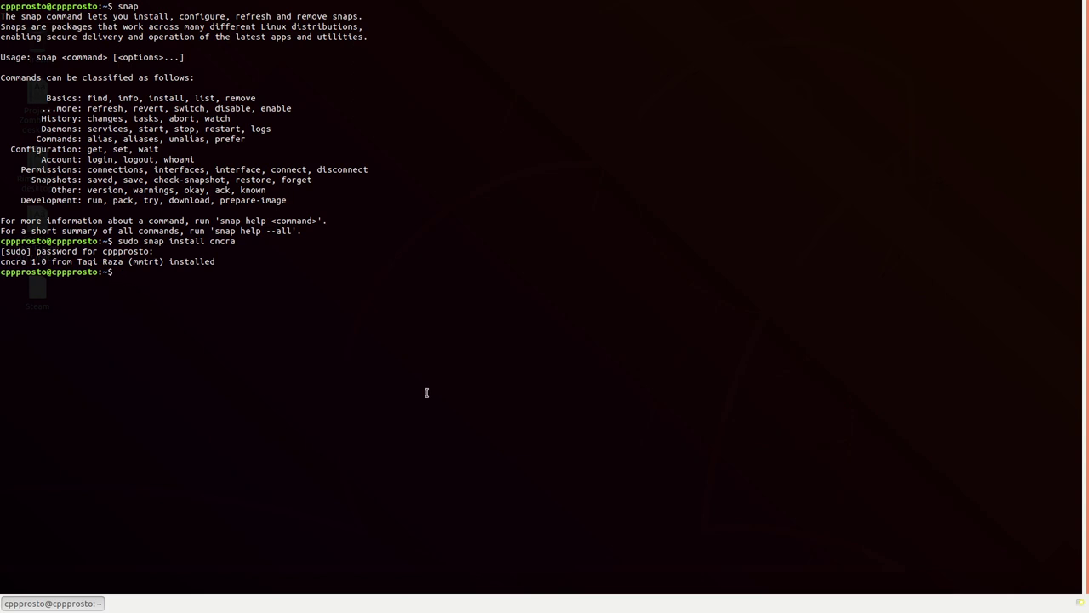
key(ctrl+d)
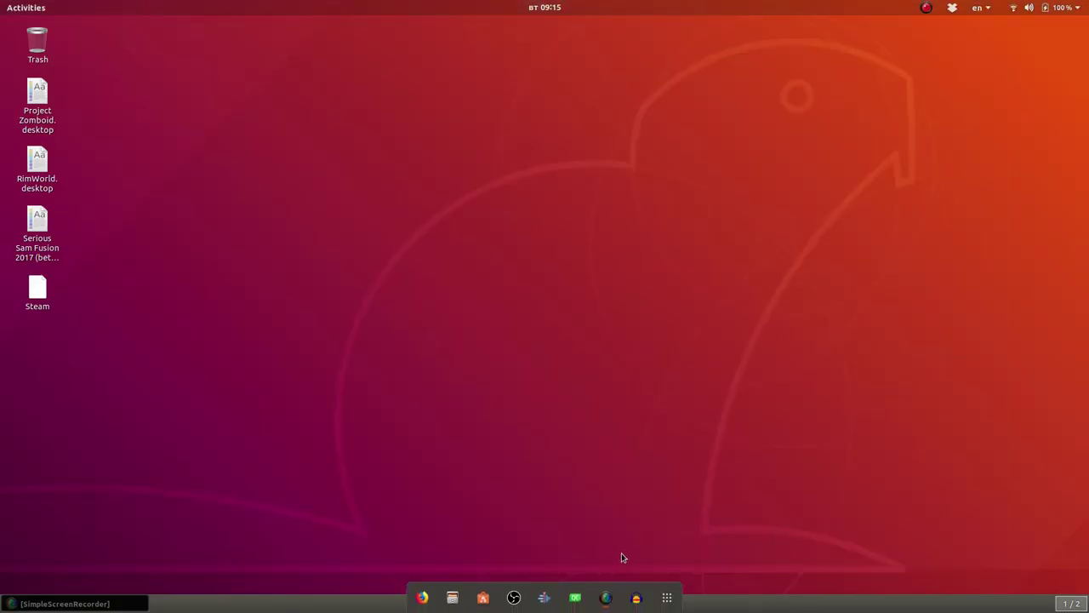
Search the installed applications for "red" and launch C&C: Red Alert.
click(667, 597)
text(re)
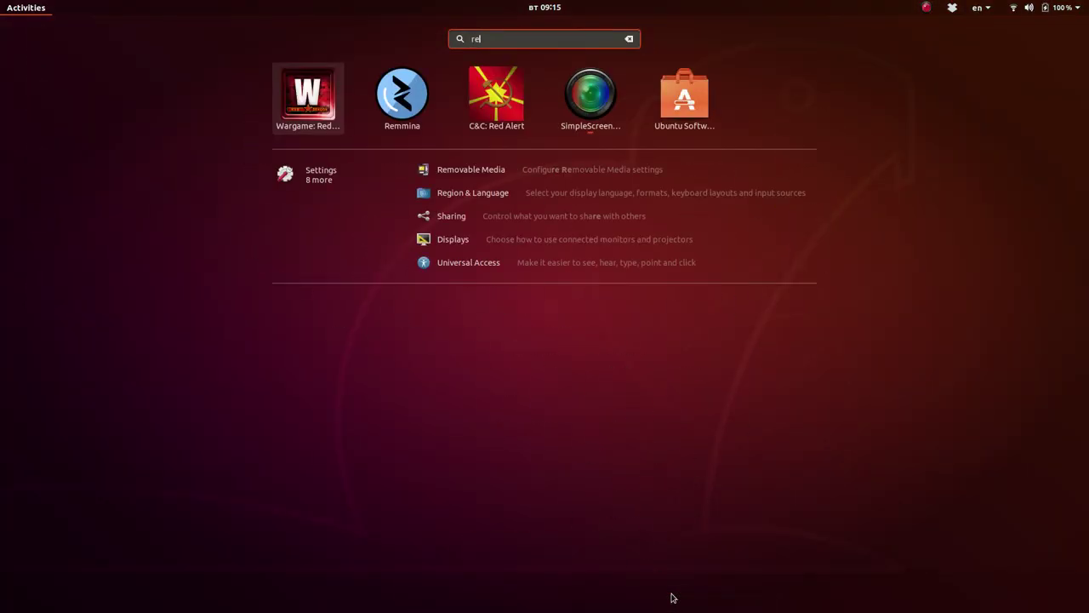
text(d)
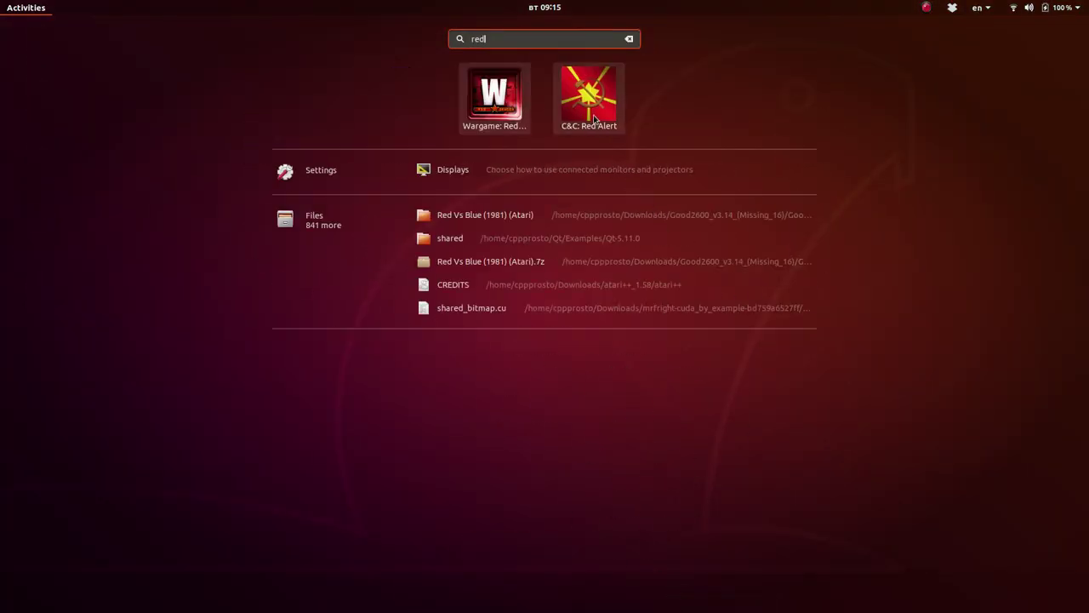
click(593, 117)
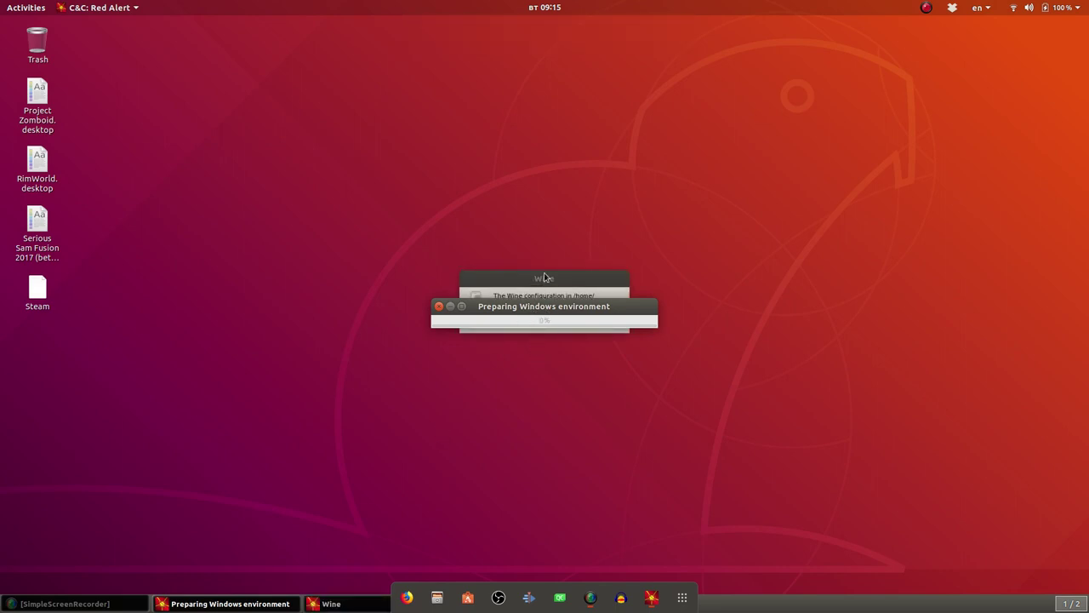
drag(537, 281, 490, 217)
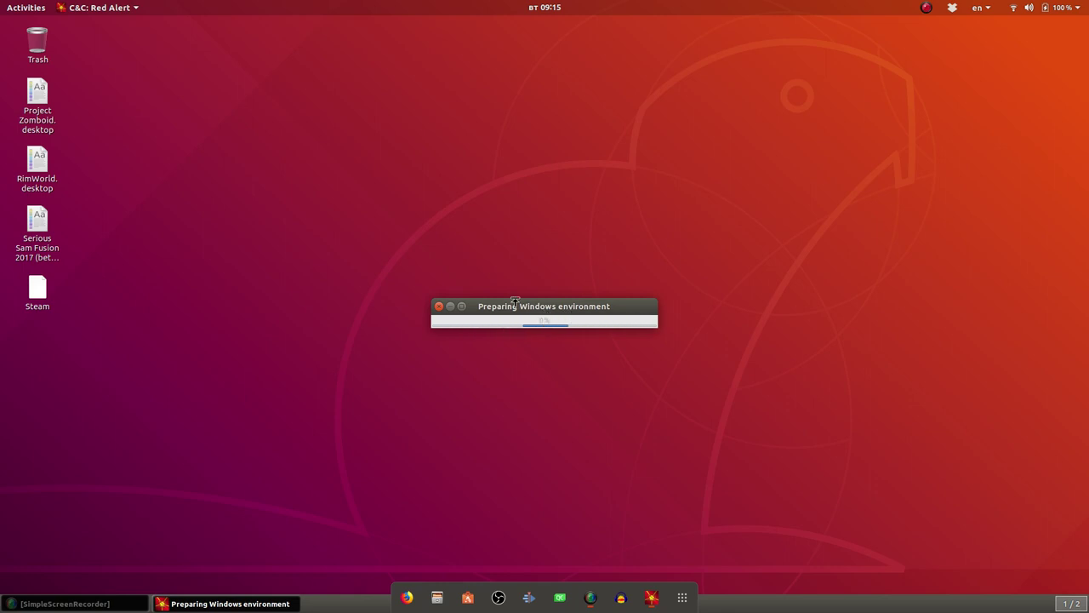
drag(517, 306, 509, 279)
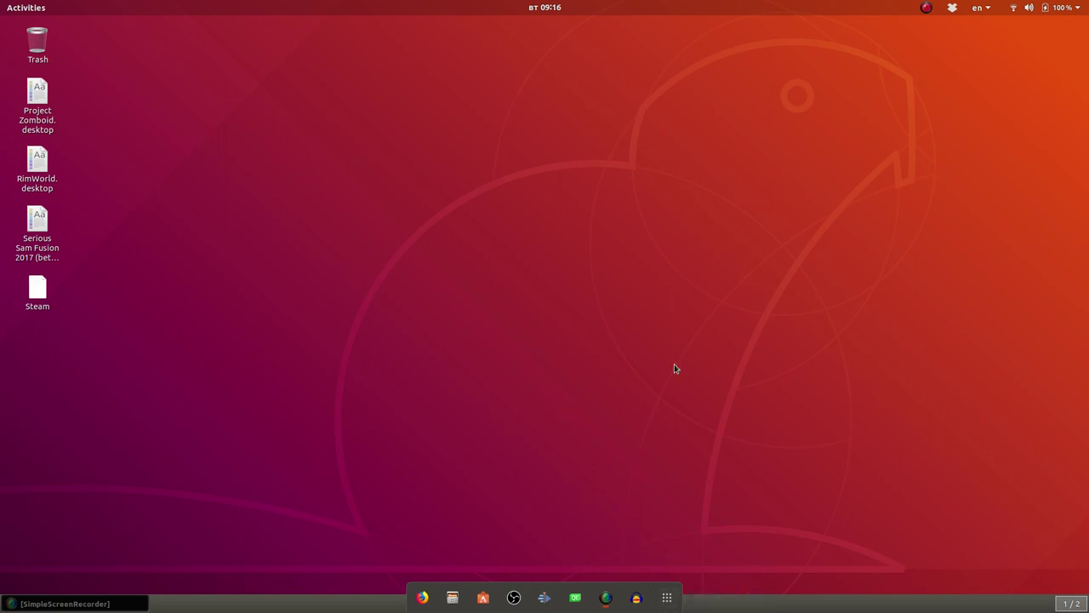
Reopen the terminal and try to list the installed snaps with "snap -list" and "snap --list".
key(F12)
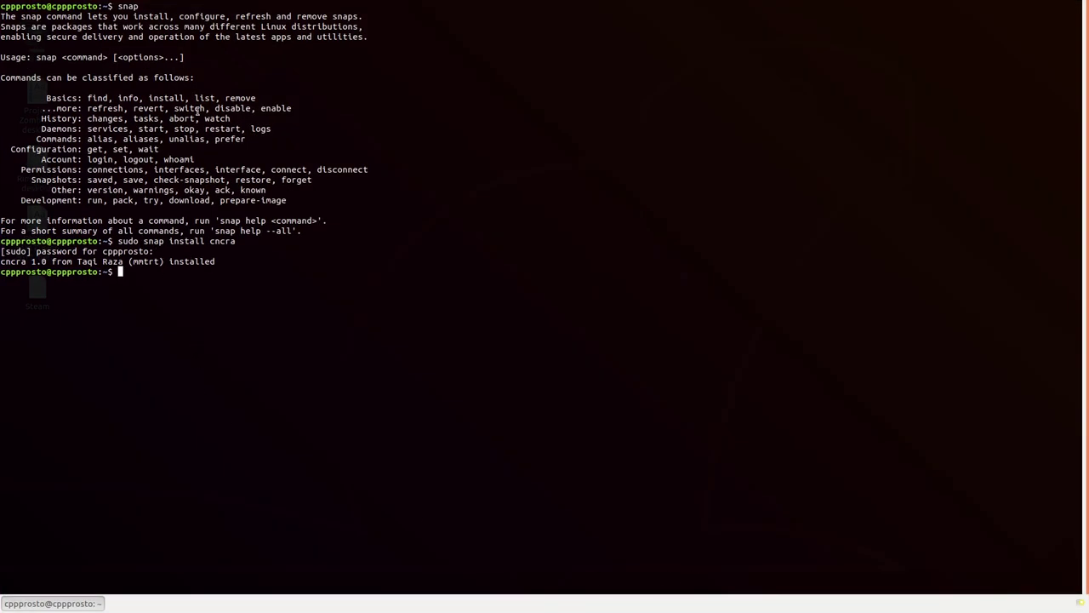
text(snap -list)
key(Return)
key(Up)
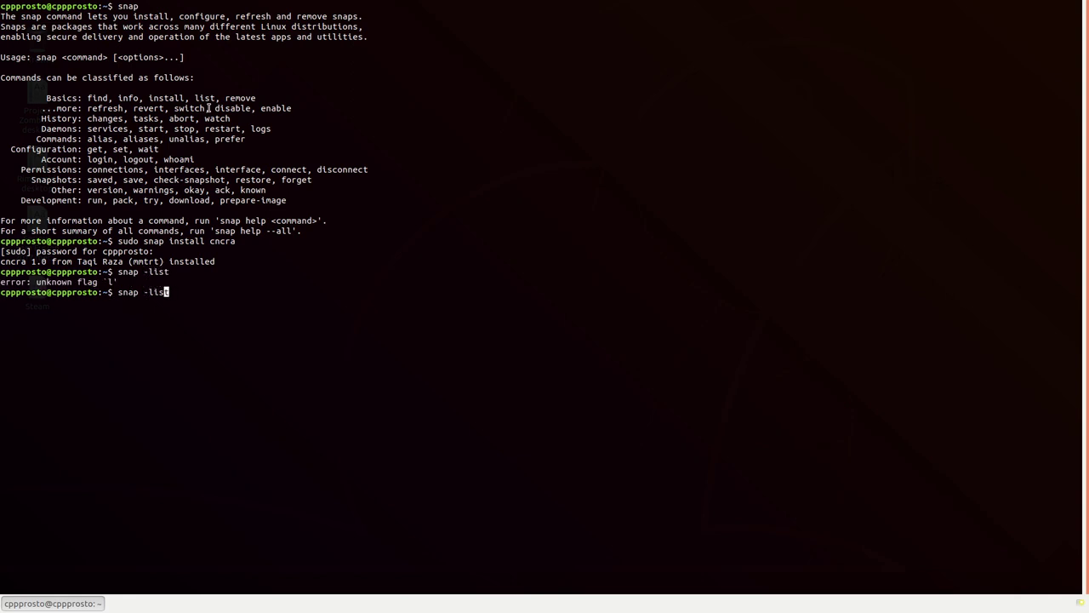
key(Left)
key(Left)
key(Left)
key(Left)
key(Left)
text(-)
key(Return)
List the installed snaps with the command "snap list" and hide the terminal.
key(Up)
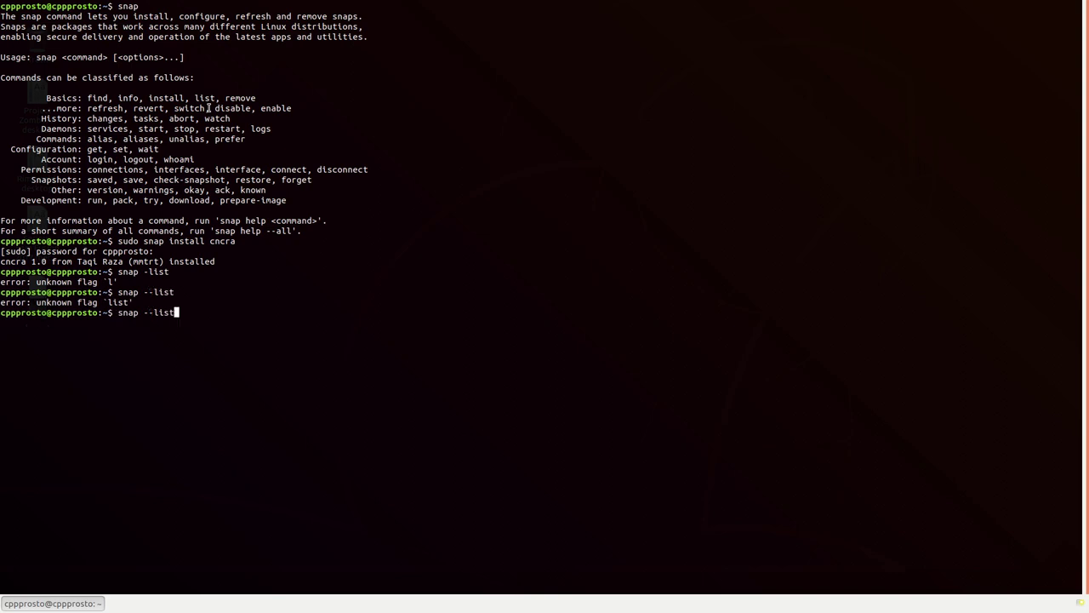
key(Left)
key(Left)
key(Left)
key(Left)
key(BackSpace)
key(BackSpace)
key(Return)
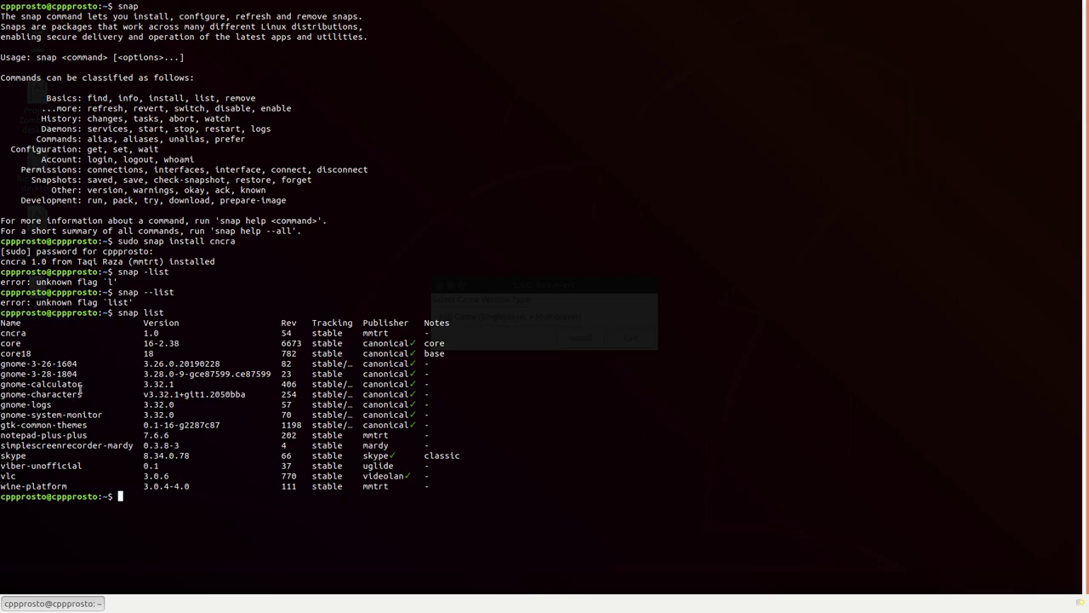
key(ctrl+d)
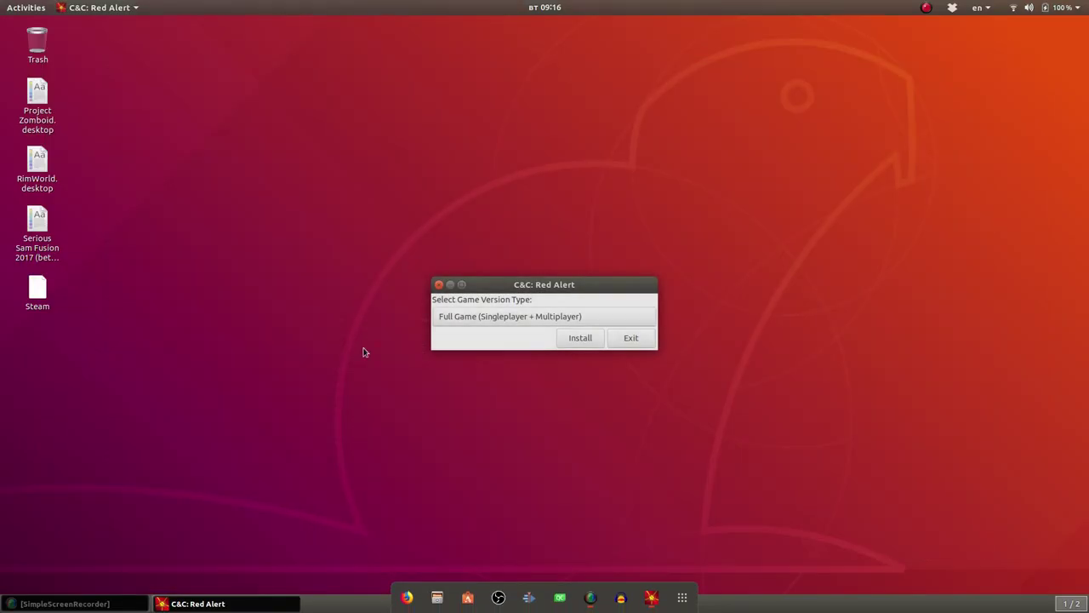
Choose the Full Game (Singleplayer + Multiplayer) version and start its installer.
click(525, 320)
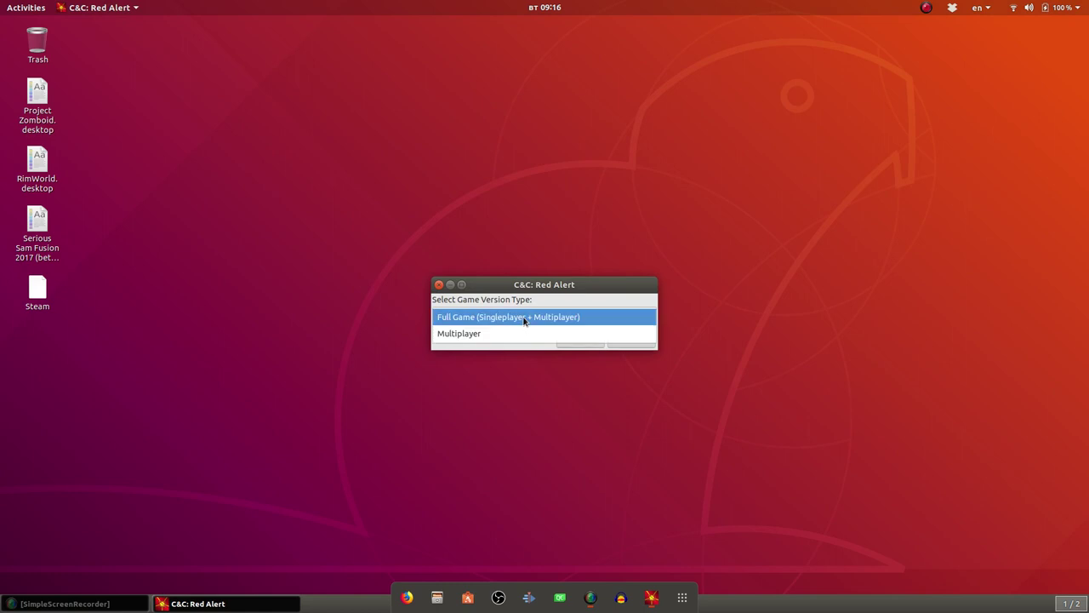
click(525, 320)
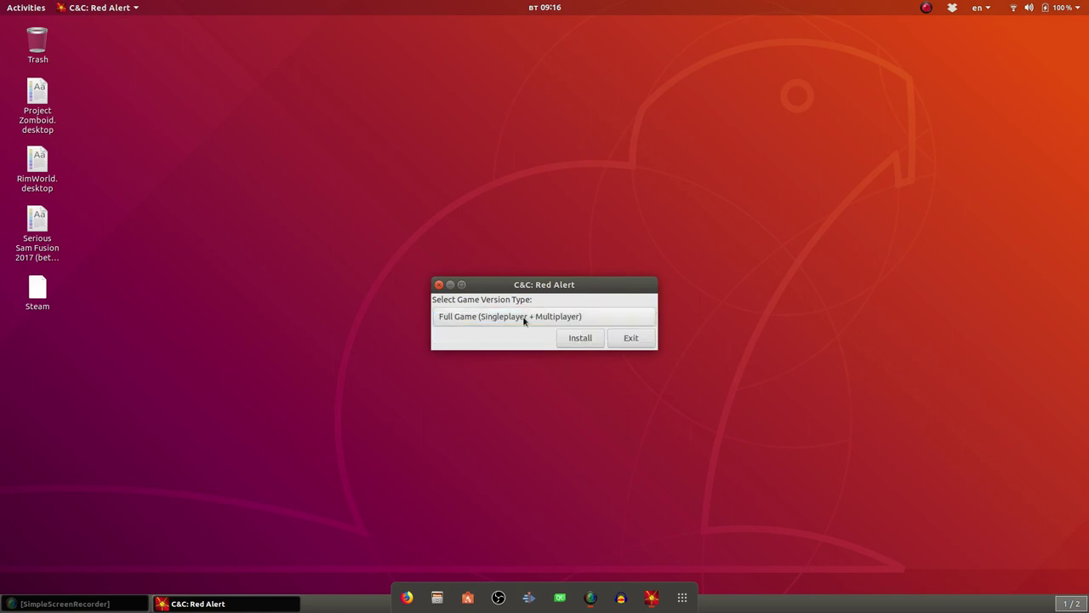
click(588, 338)
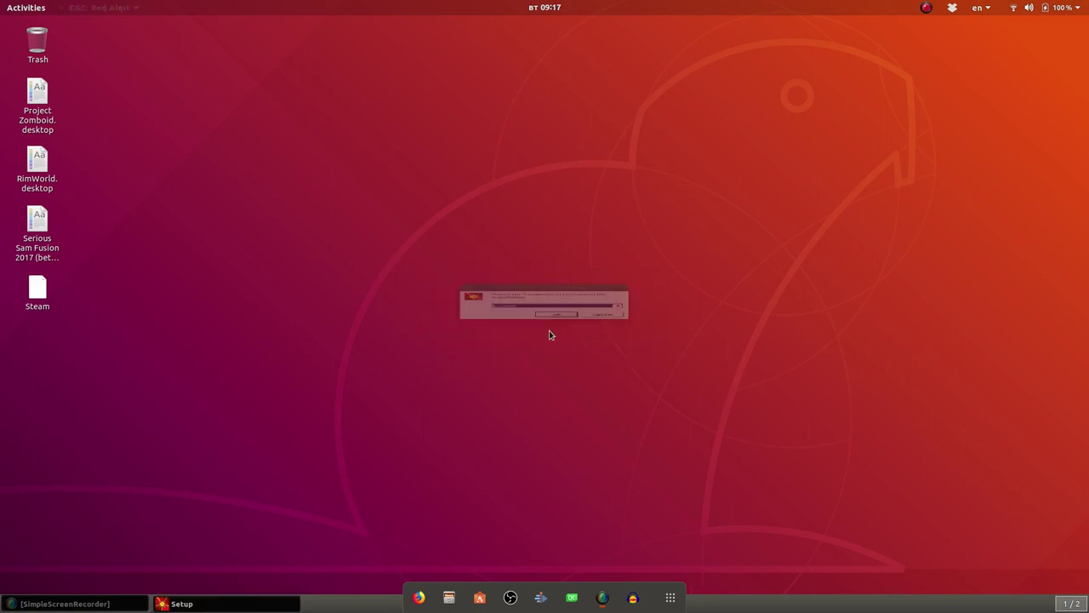
Choose English as the setup language and confirm it.
click(553, 315)
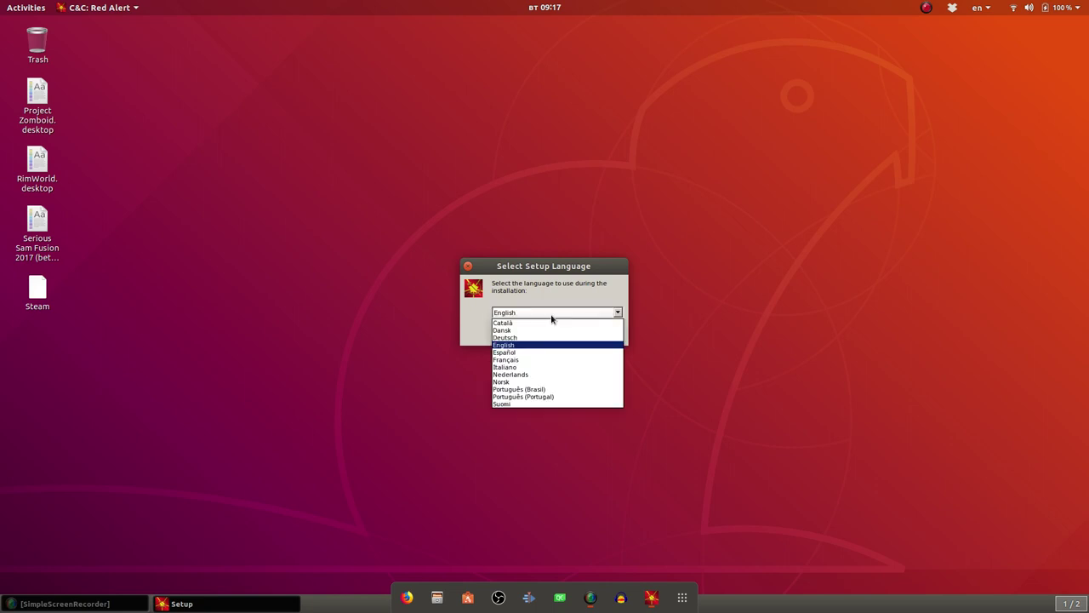
click(544, 345)
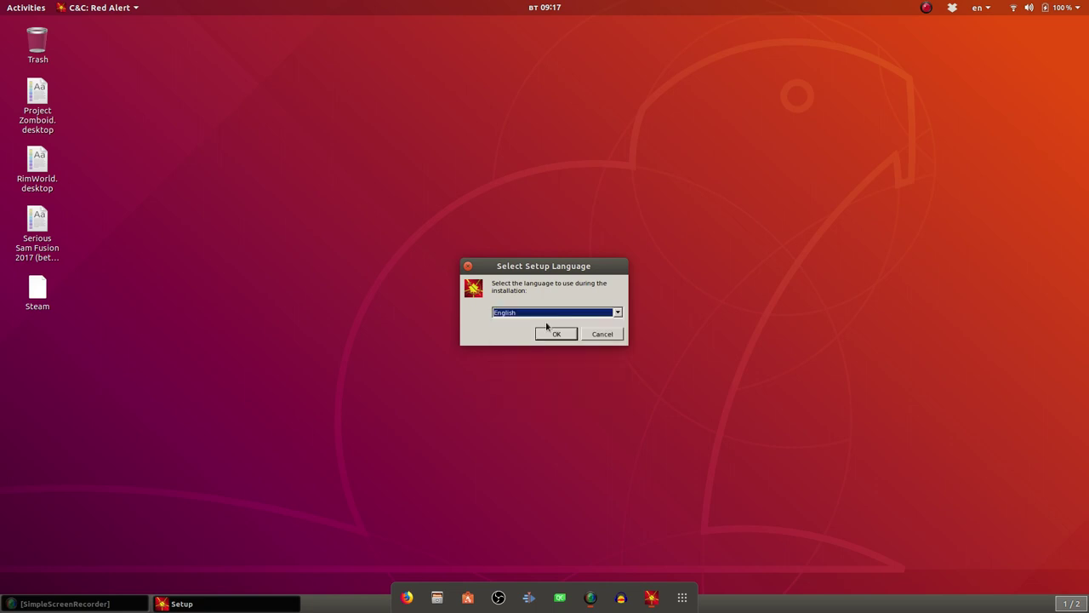
click(554, 335)
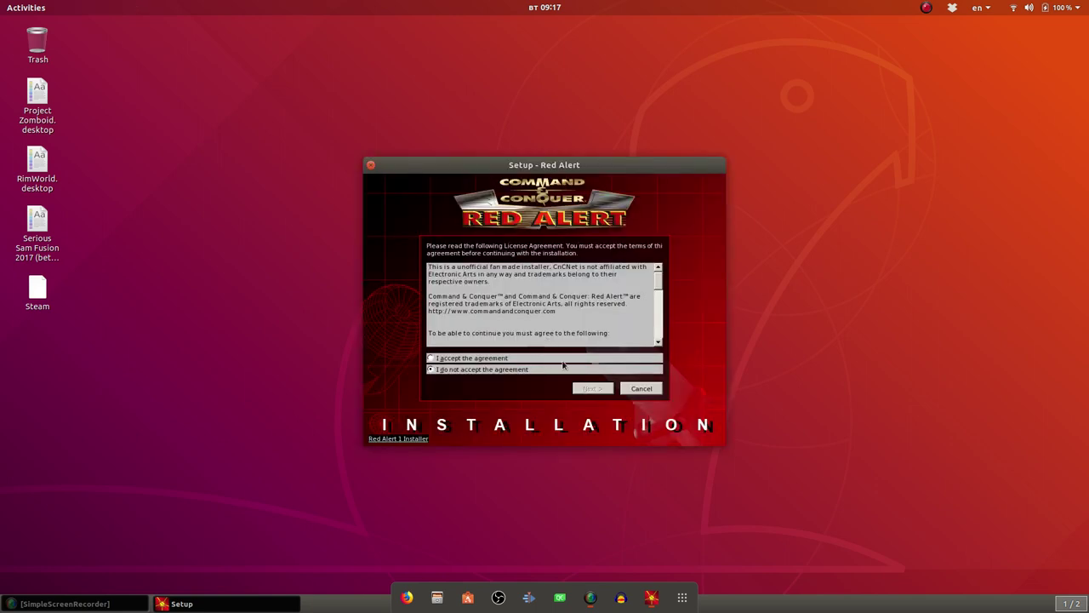
Accept the license agreement and proceed with the default setup options, keeping Red Alert as the Start Menu folder.
click(459, 359)
click(593, 389)
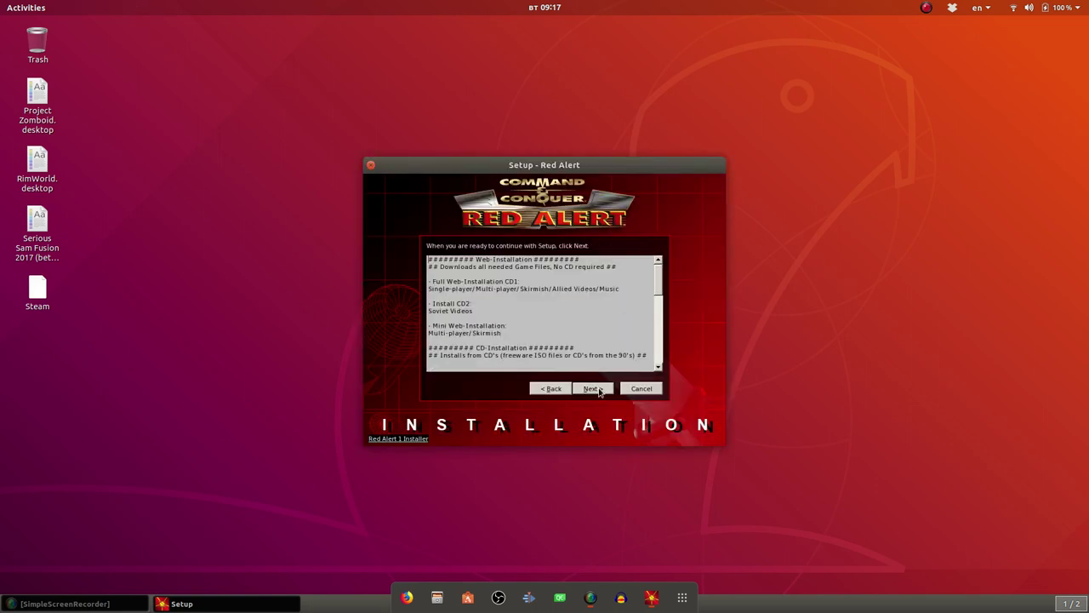
click(593, 389)
click(598, 390)
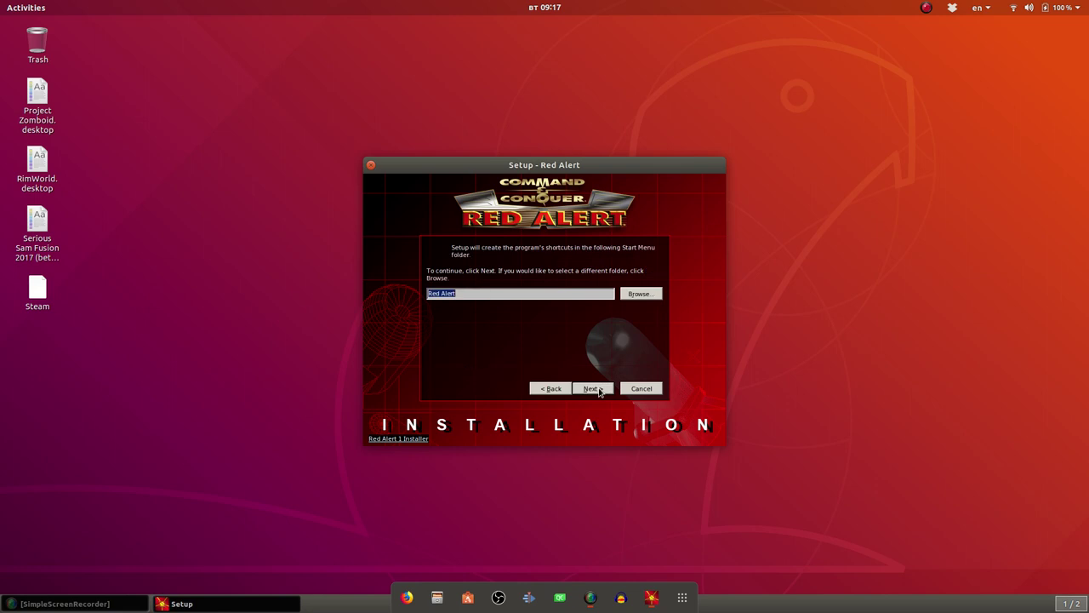
click(599, 389)
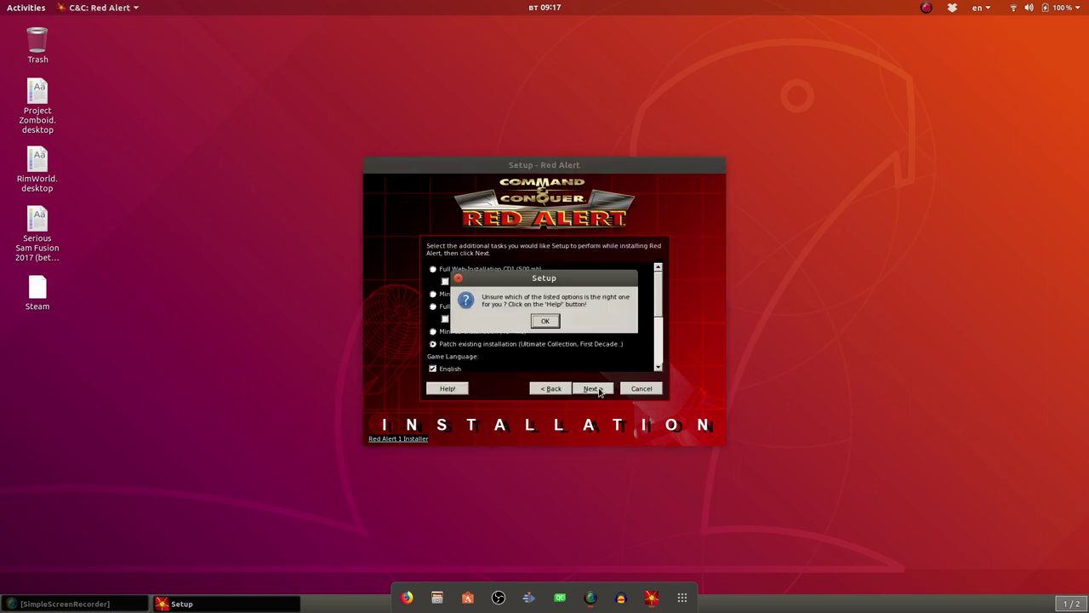
Dismiss the help hint and choose Full Web-Installation CD1 with Install CD2, keeping English as the game language.
click(544, 320)
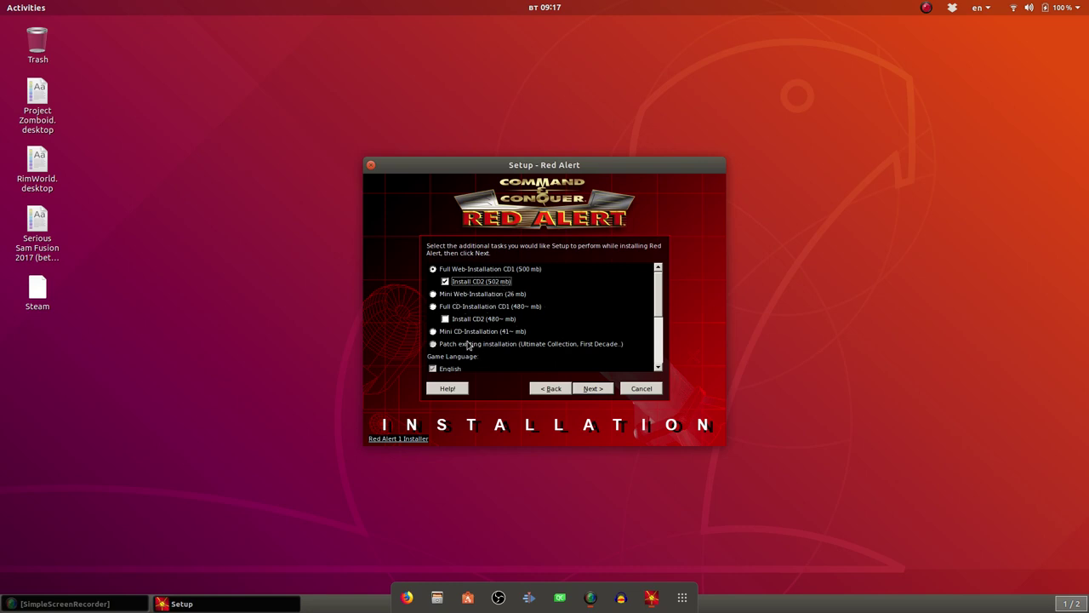
scroll(598, 369, down, 1)
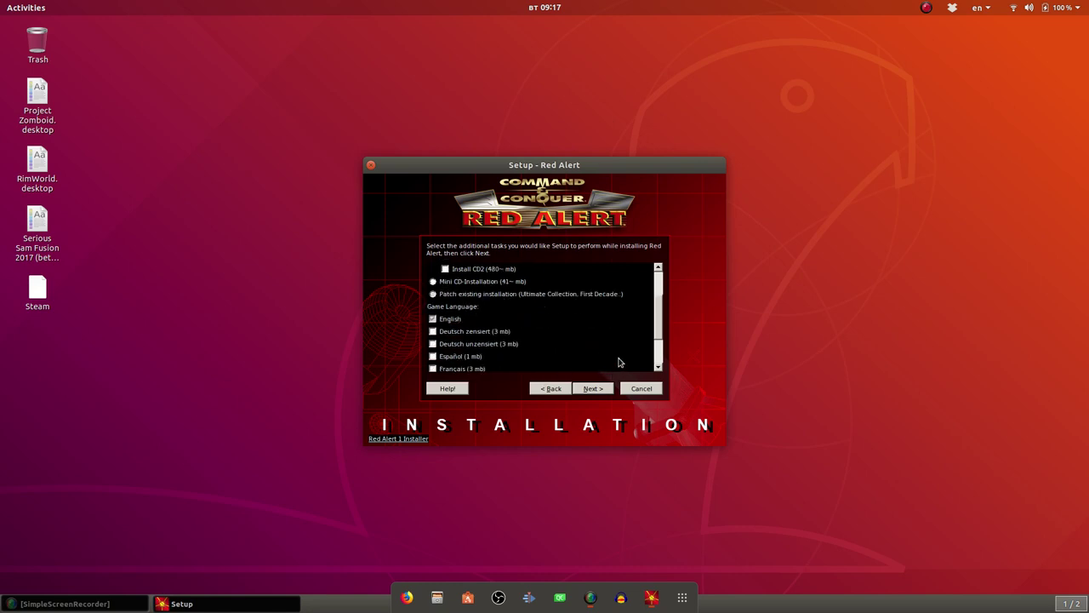
scroll(619, 364, down, 1)
click(595, 389)
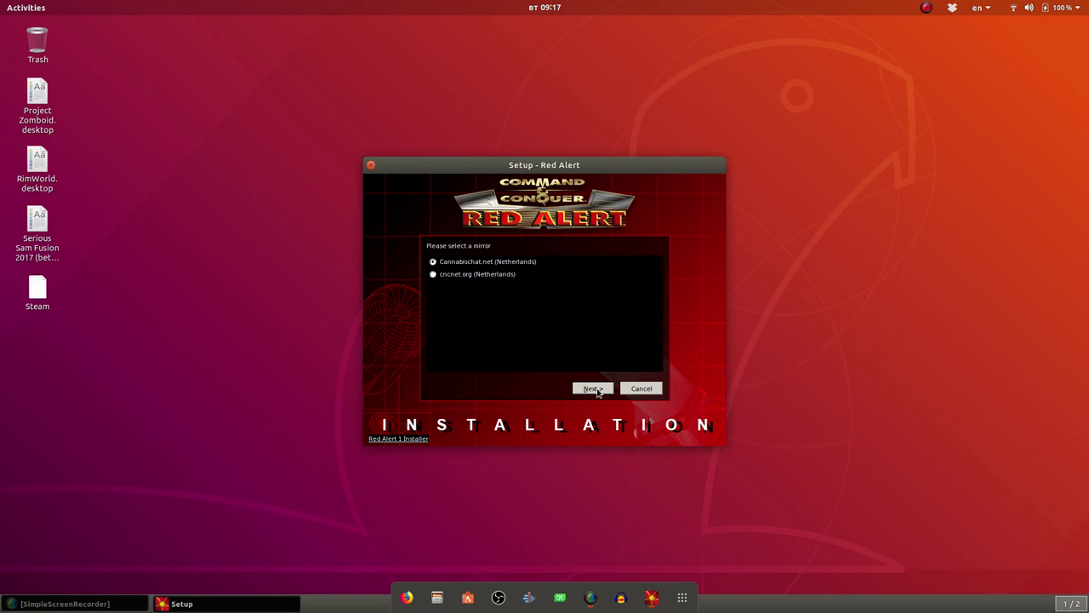
Keep the Cannabischat.net (Netherlands) download mirror and start the installation.
click(595, 389)
click(595, 389)
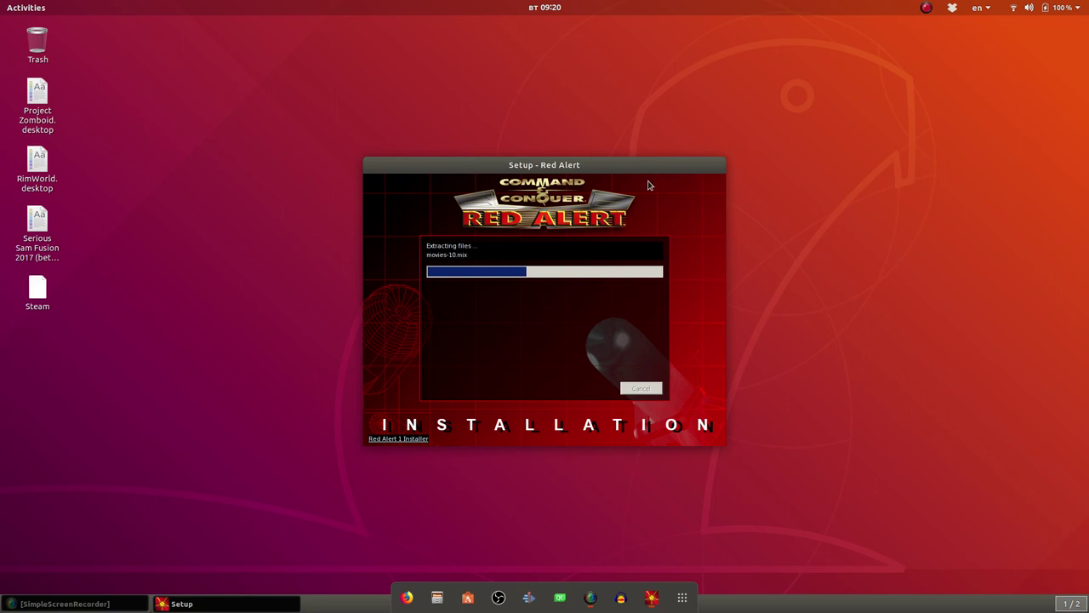
Finish the Red Alert setup with the Launch Red Alert option enabled.
click(601, 389)
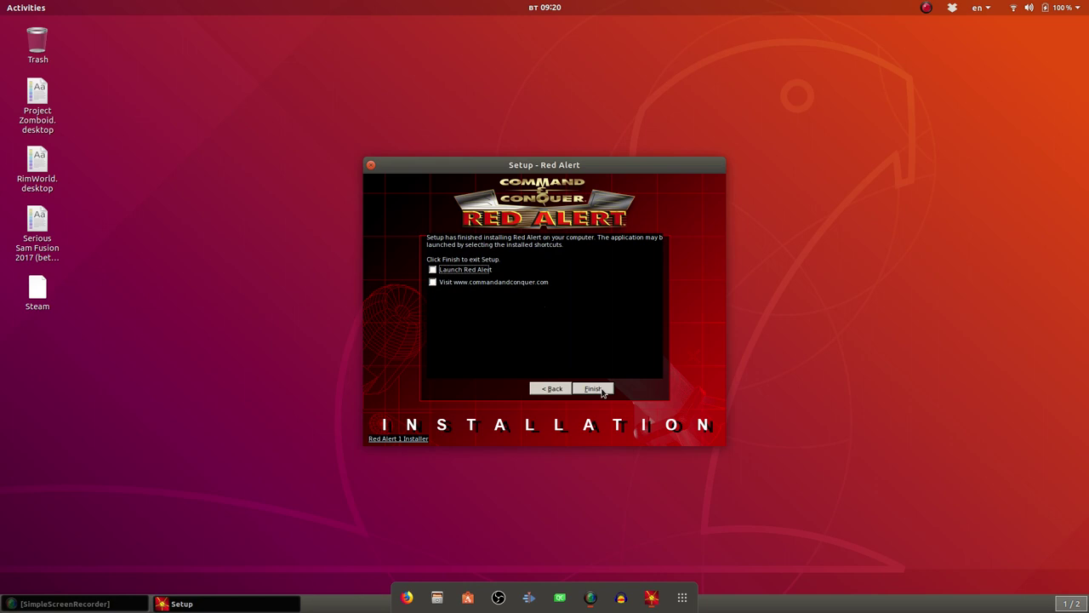
click(448, 270)
click(598, 391)
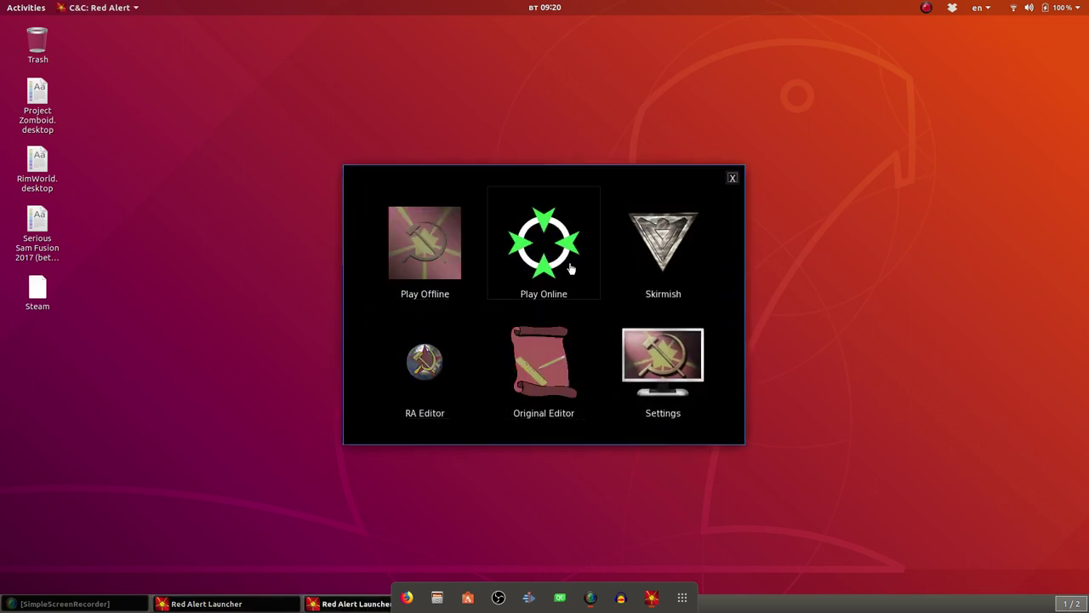
Configure the game settings to 1920x1080 resolution, Fullscreen display mode and the OpenGL renderer, and save them.
click(672, 364)
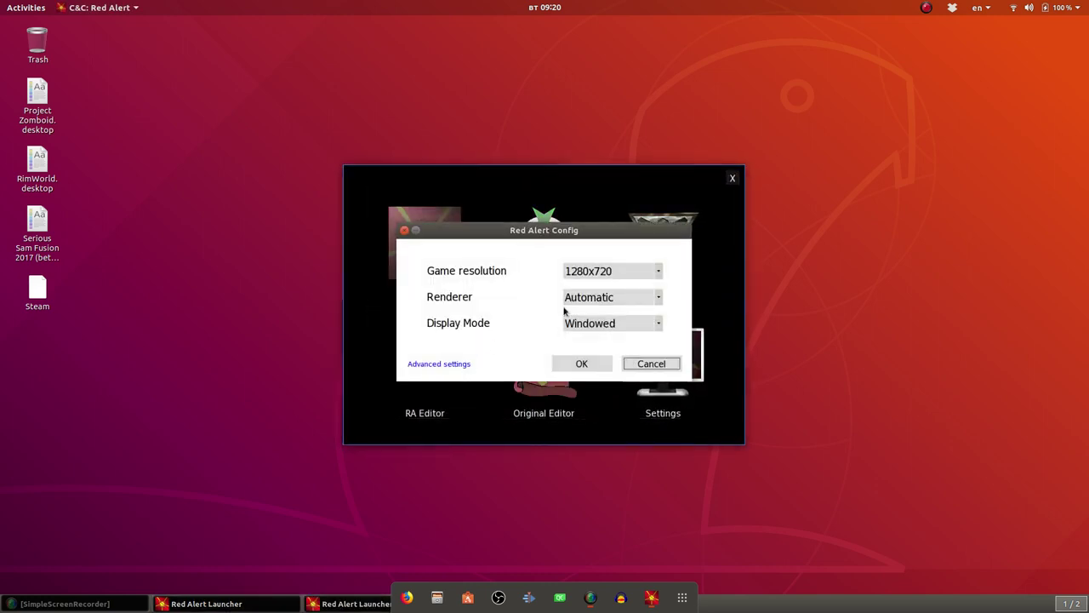
click(652, 272)
scroll(629, 365, down, 2)
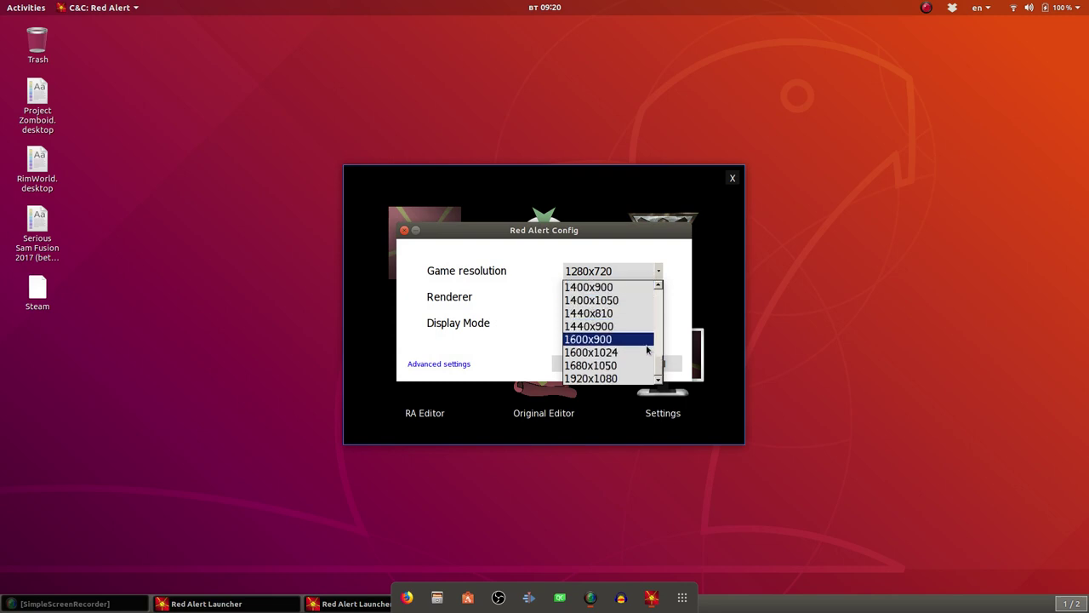
click(629, 376)
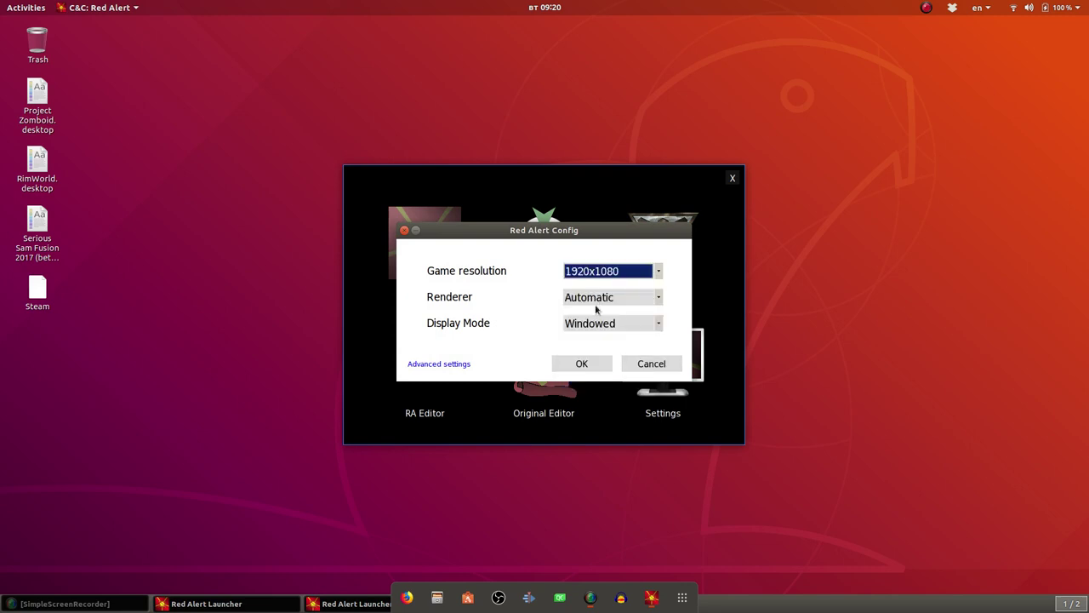
click(598, 324)
click(599, 339)
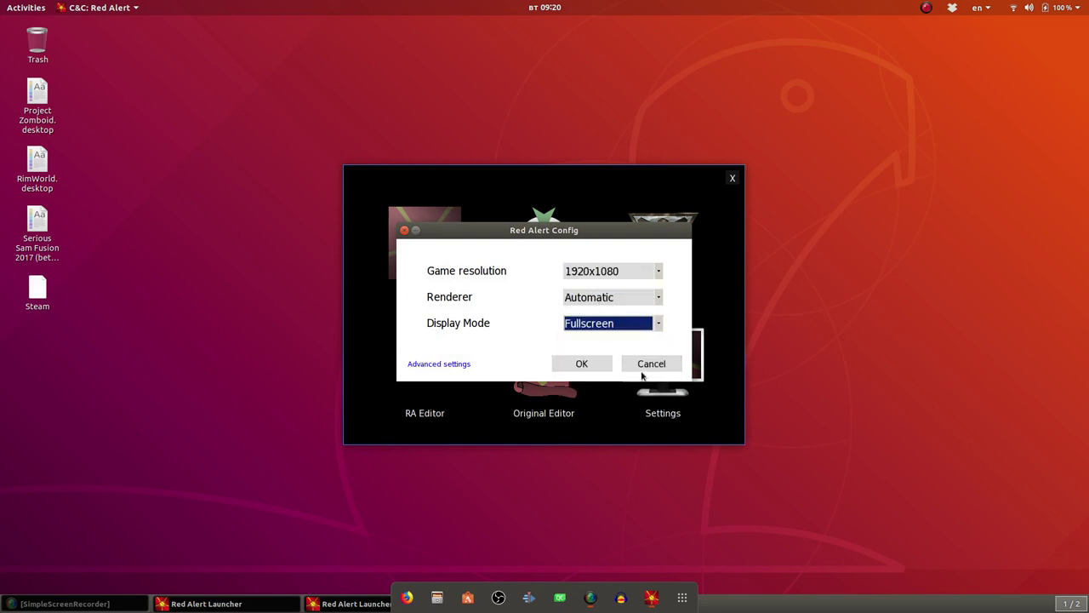
click(606, 295)
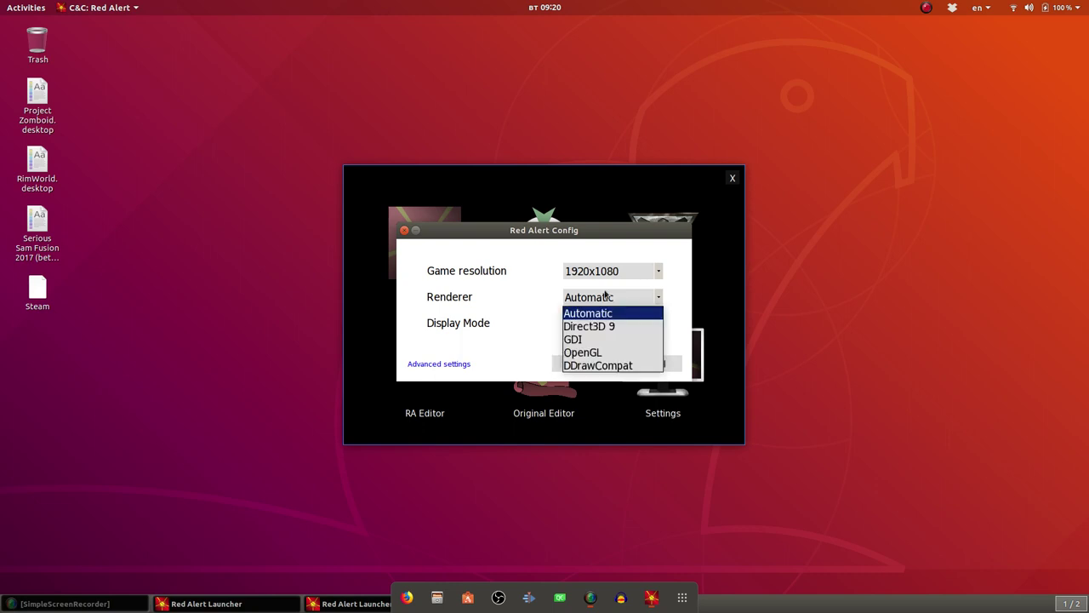
click(587, 352)
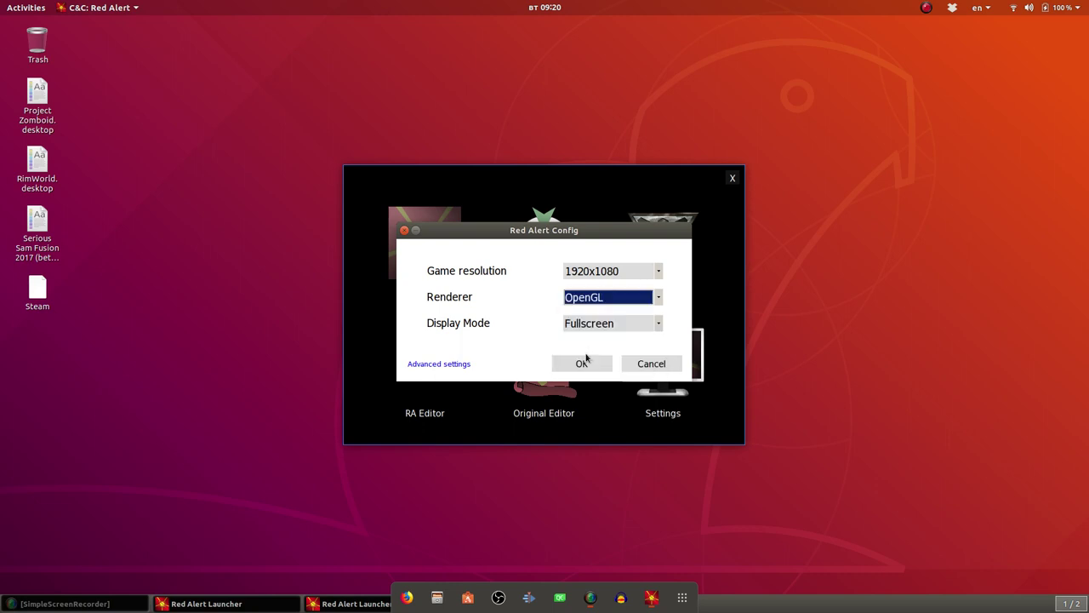
click(583, 365)
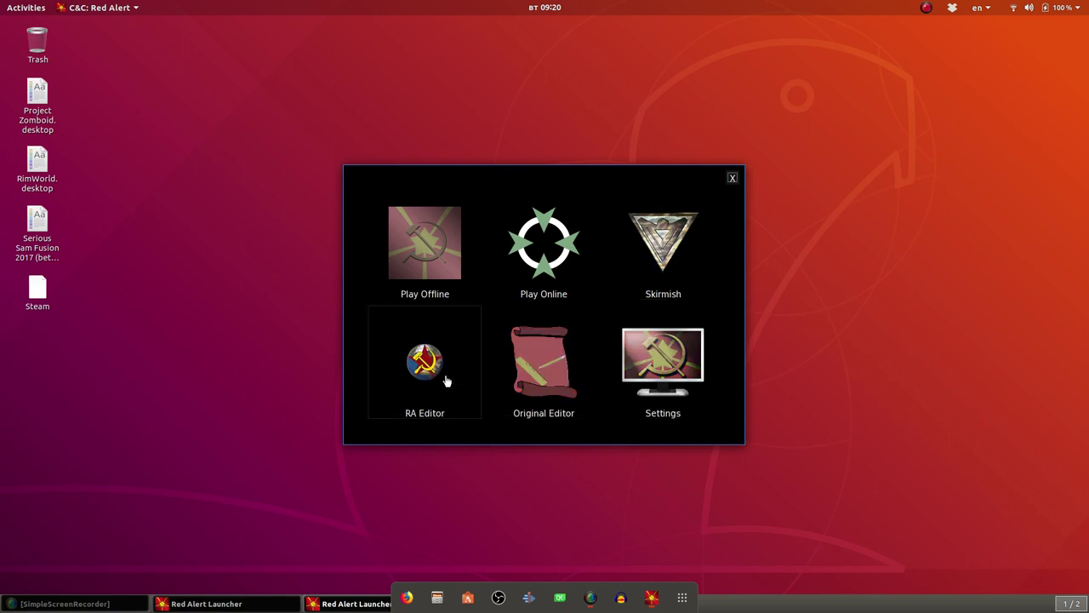
Start Red Alert in offline play from the launcher.
click(419, 274)
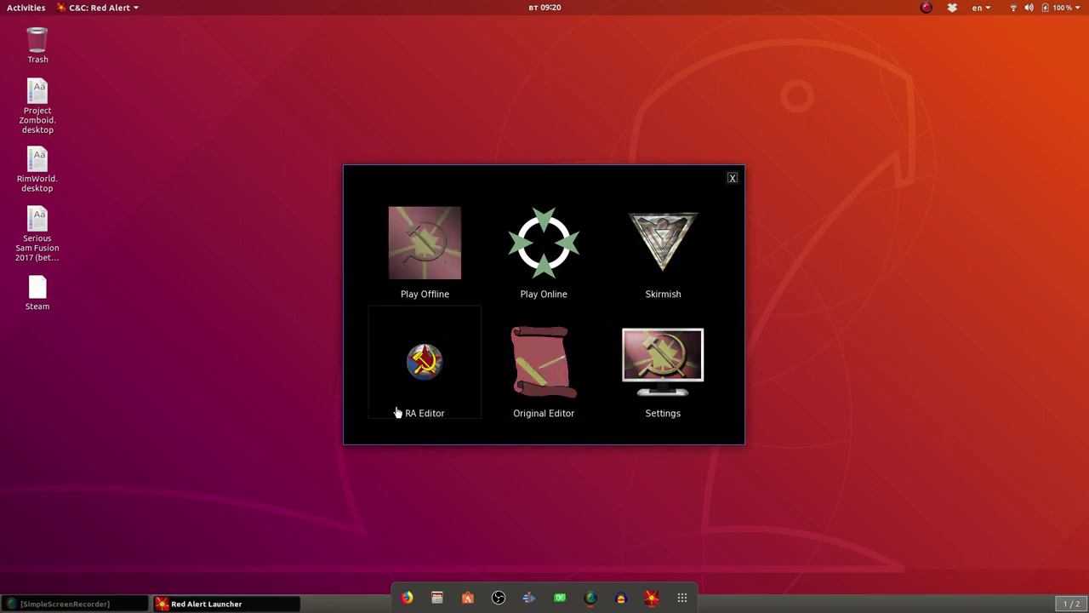